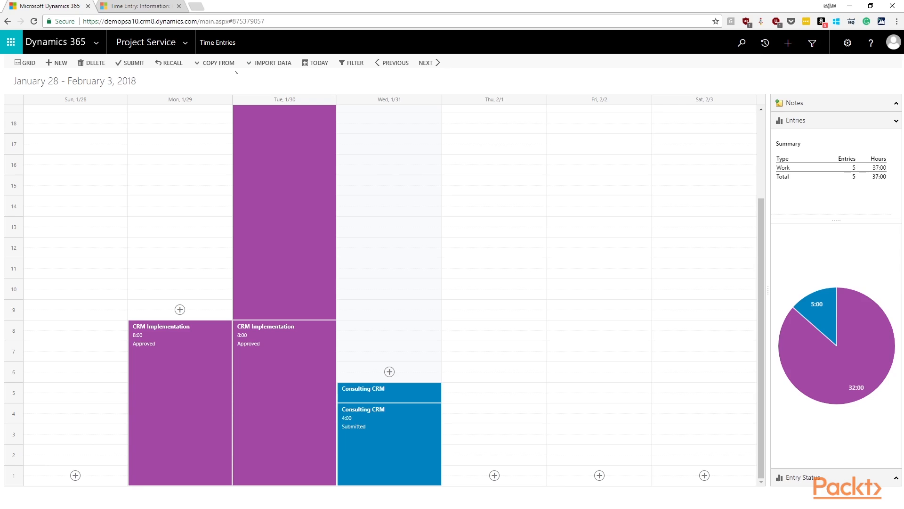
# - Start a new expense on Tue 1/30 from the Expenses calendar under My Work
pyautogui.click(184, 43)
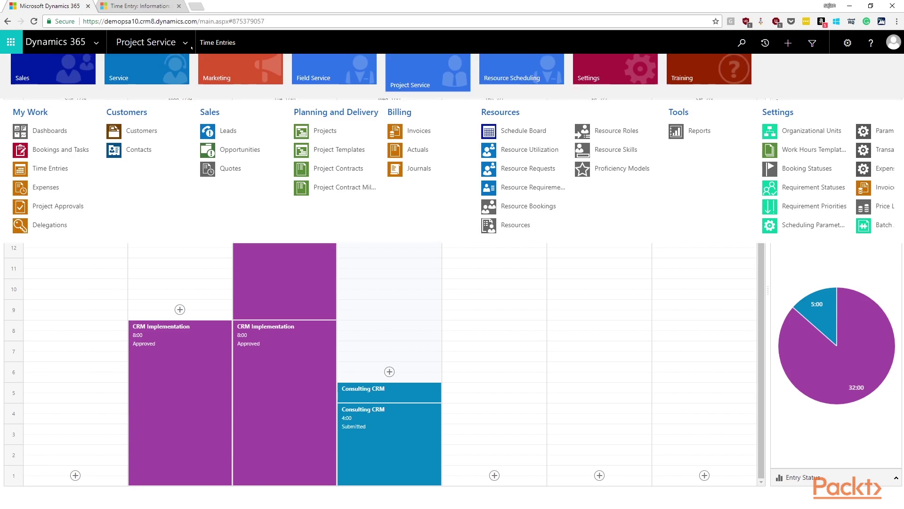
pyautogui.click(60, 187)
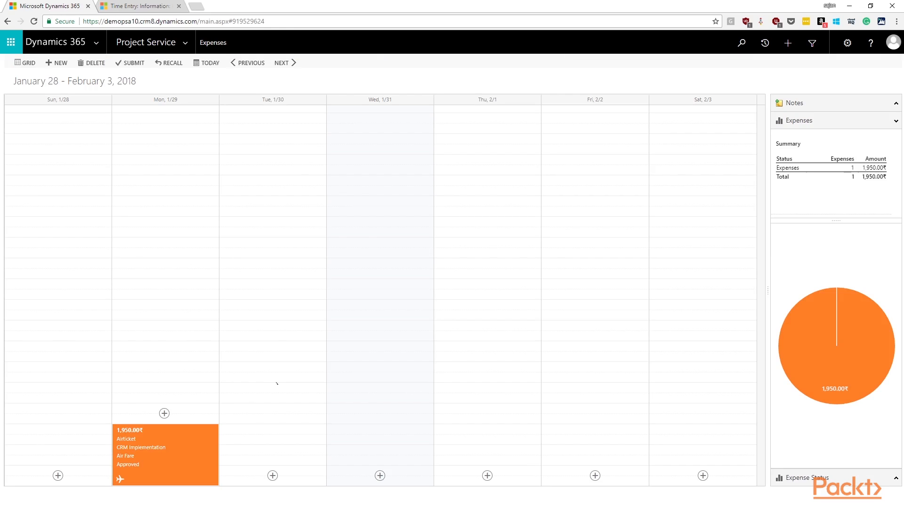
pyautogui.click(273, 473)
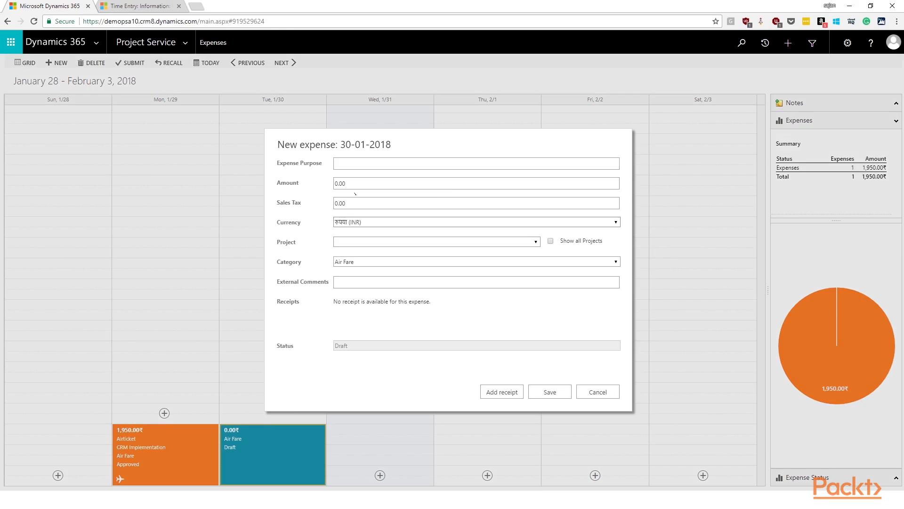
pyautogui.write('Hotel Stay')
# - Enter Hotel Stay, amount 5000, tax 1800, project Consulting CRM, category Hotel and a comment
pyautogui.press('Tab')
pyautogui.write('5000')
pyautogui.press('Tab')
pyautogui.write('1800')
pyautogui.press('Tab')
pyautogui.click(520, 244)
pyautogui.click(426, 268)
pyautogui.click(368, 262)
pyautogui.click(357, 288)
pyautogui.click(379, 284)
pyautogui.write('Stay at night')
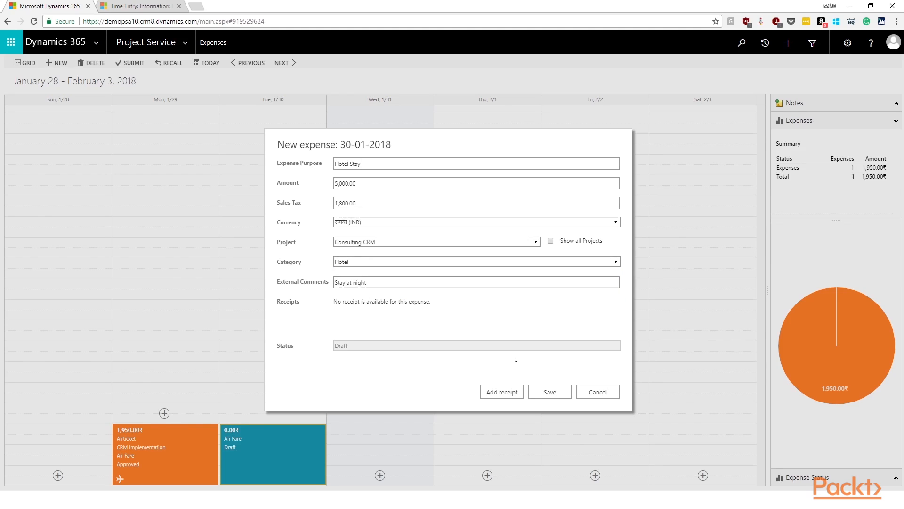
pyautogui.click(502, 392)
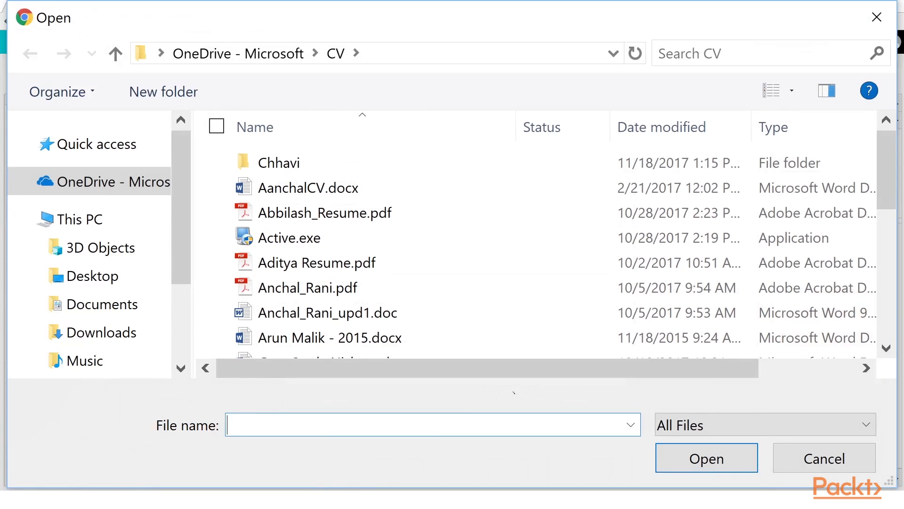
pyautogui.click(307, 287)
pyautogui.press('Return')
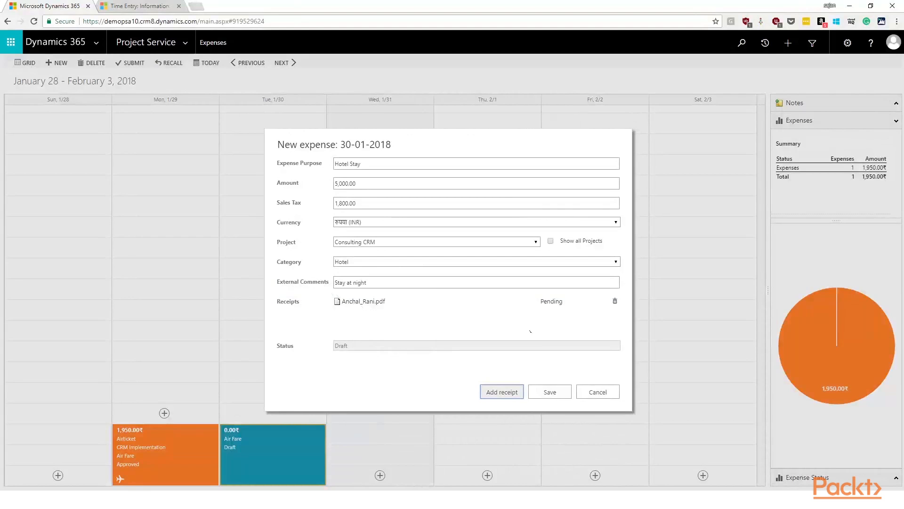
pyautogui.click(550, 392)
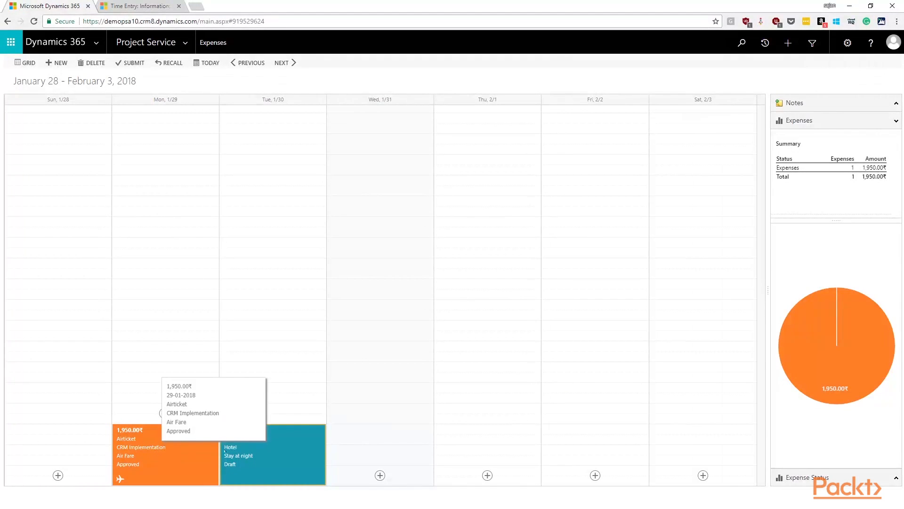
pyautogui.moveTo(272, 454)
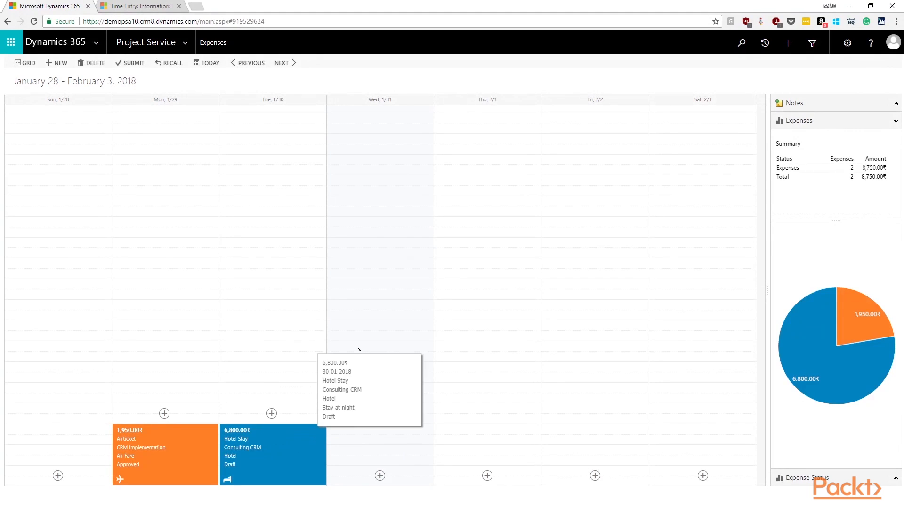
# - Submit the week's expenses for approval with a note, so the Hotel Stay reads Submitted
pyautogui.click(134, 63)
pyautogui.write('please approve expenses')
pyautogui.click(620, 413)
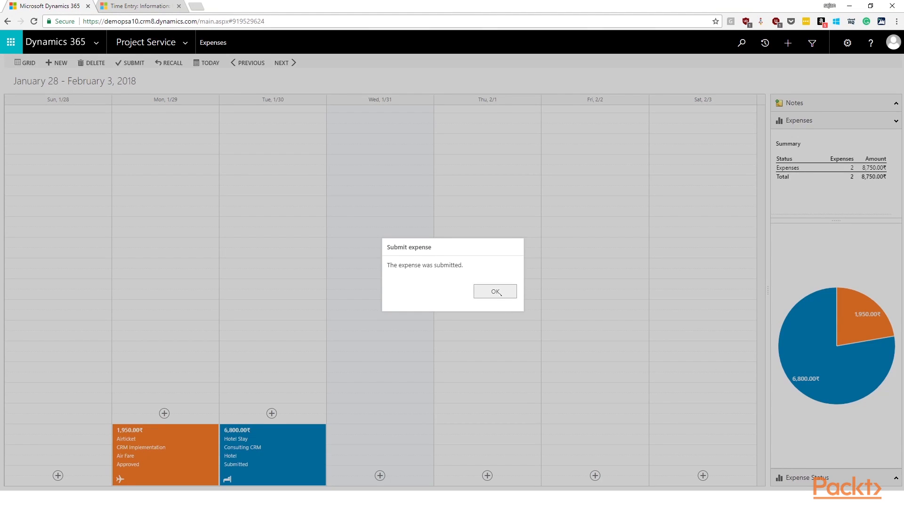
pyautogui.click(498, 293)
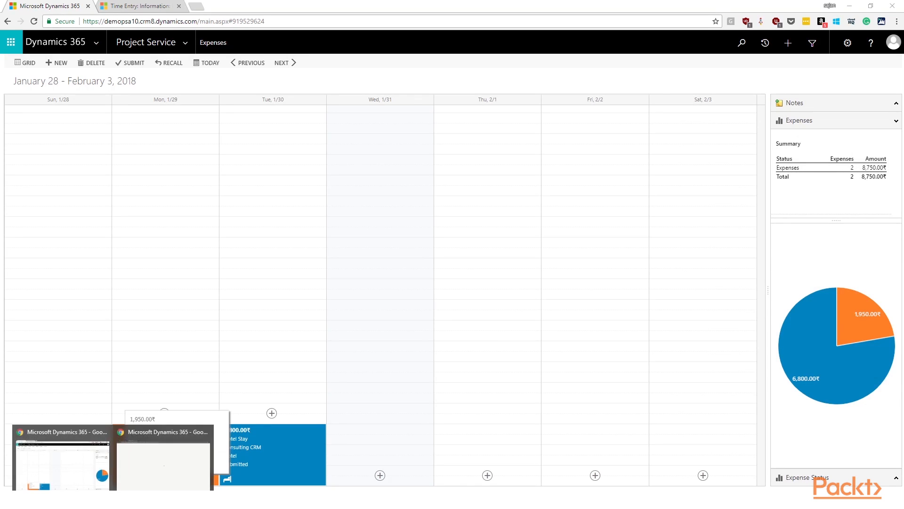
# - In the approver's window, show Project Approvals in the Expense Entries for Approval view
pyautogui.click(164, 459)
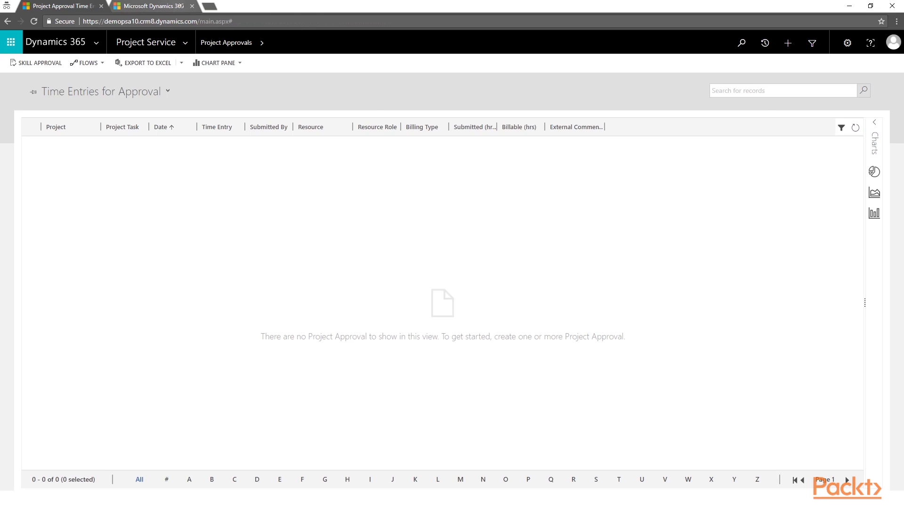
pyautogui.click(146, 41)
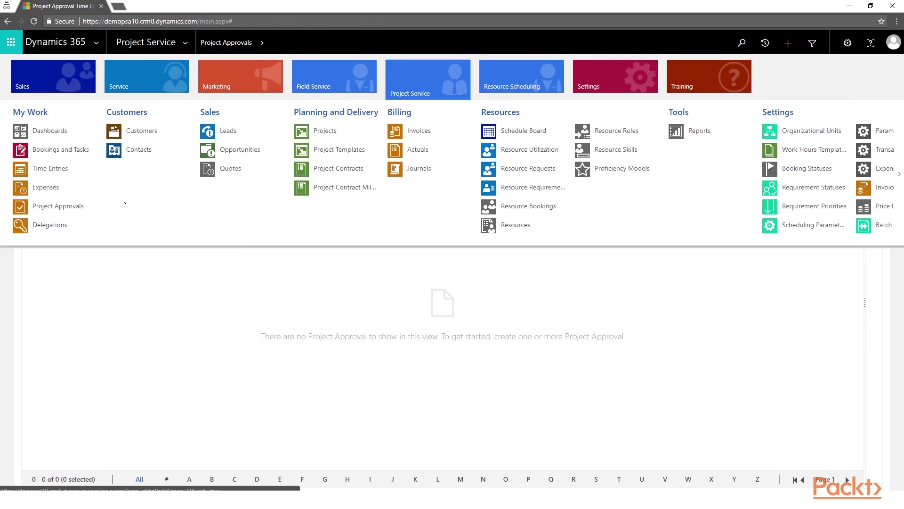
pyautogui.click(51, 205)
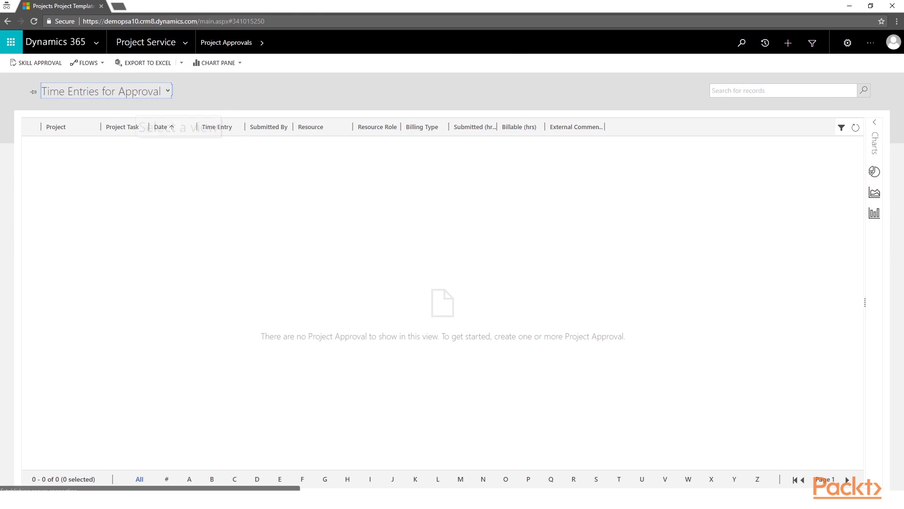
pyautogui.click(136, 94)
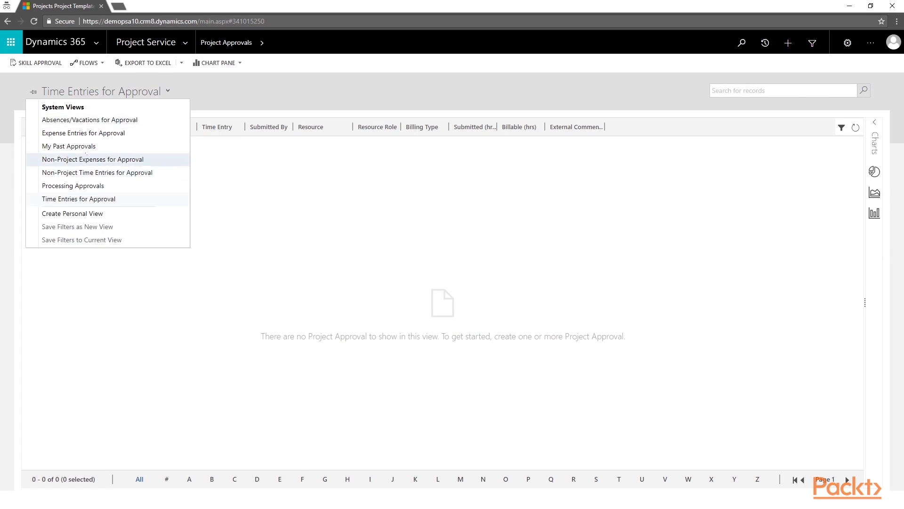
pyautogui.click(99, 133)
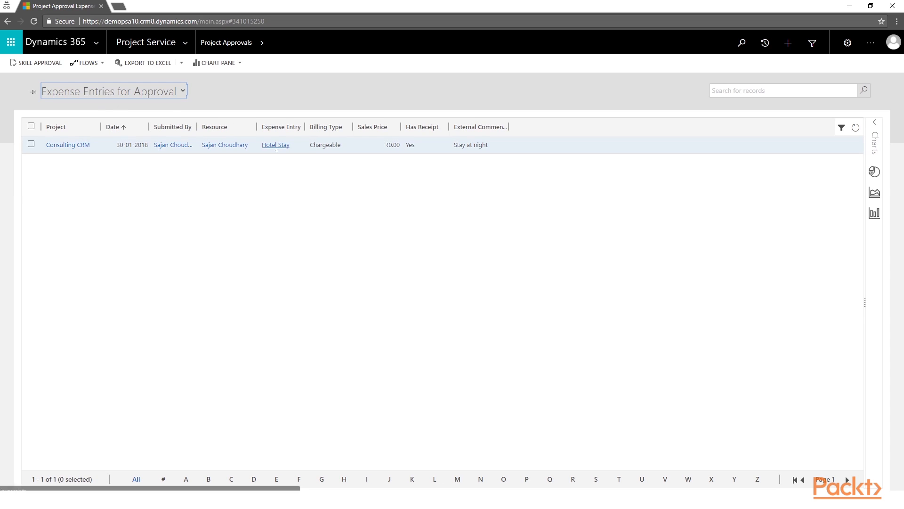
# - Approve the Consulting CRM Hotel Stay entry and refresh, leaving the approval queue empty
pyautogui.click(115, 146)
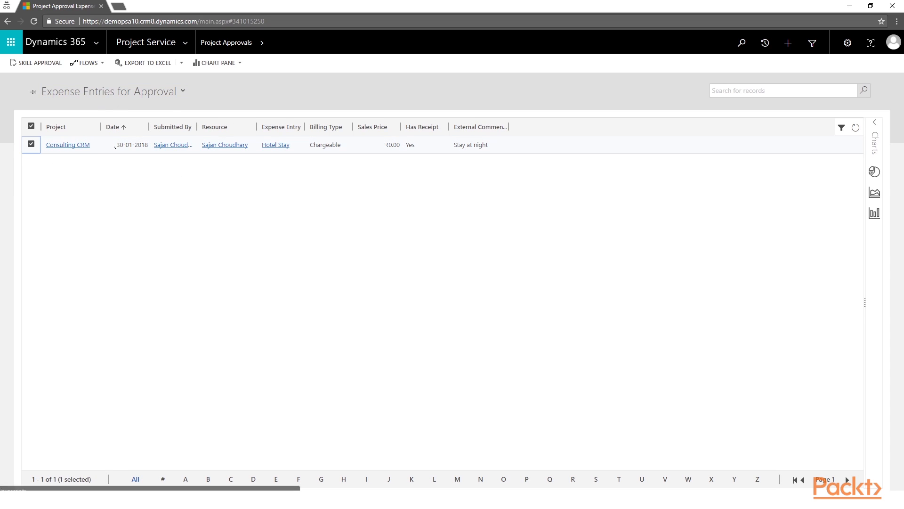
pyautogui.doubleClick(114, 146)
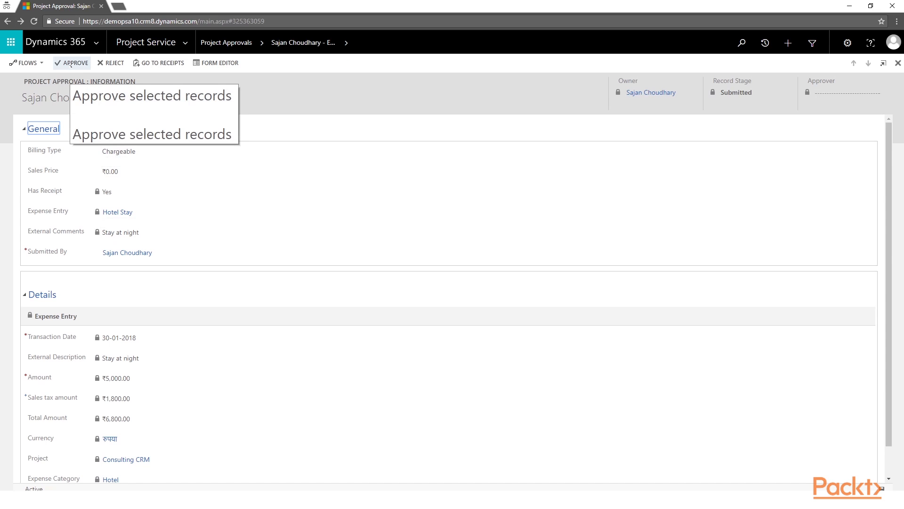
pyautogui.click(71, 64)
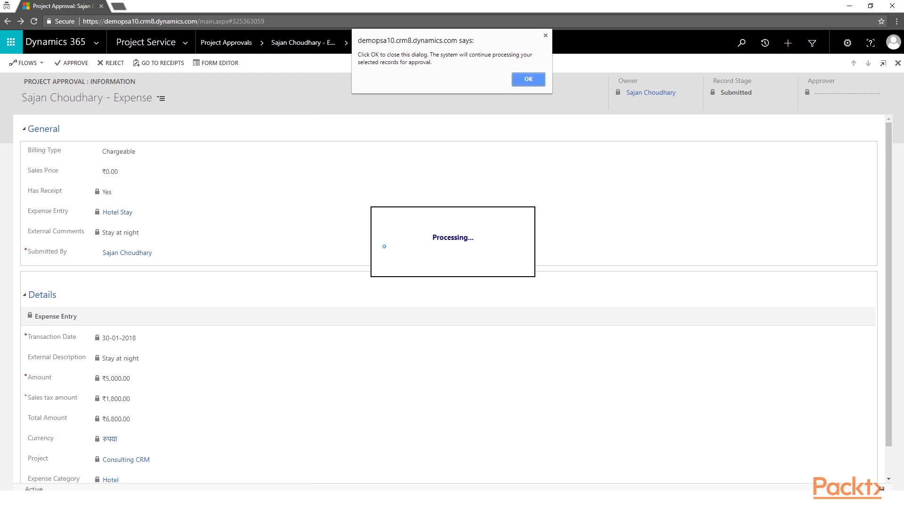
pyautogui.click(527, 78)
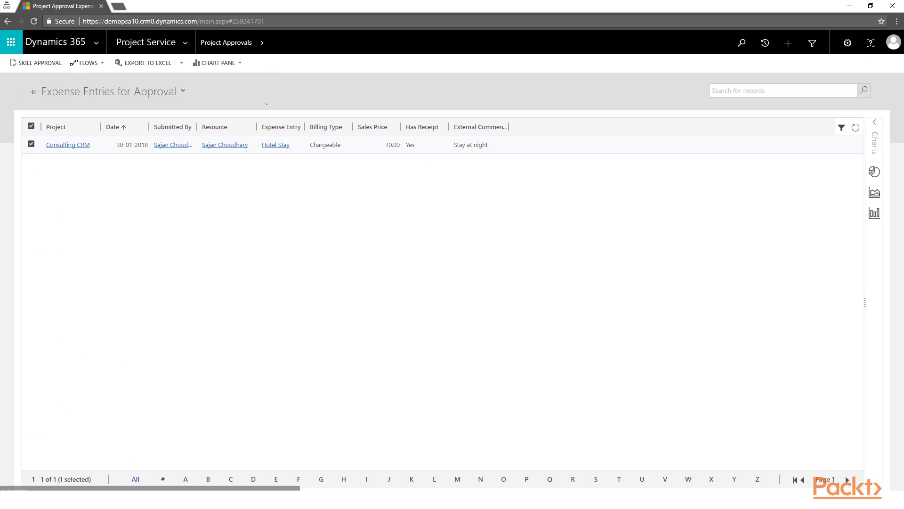
pyautogui.click(855, 127)
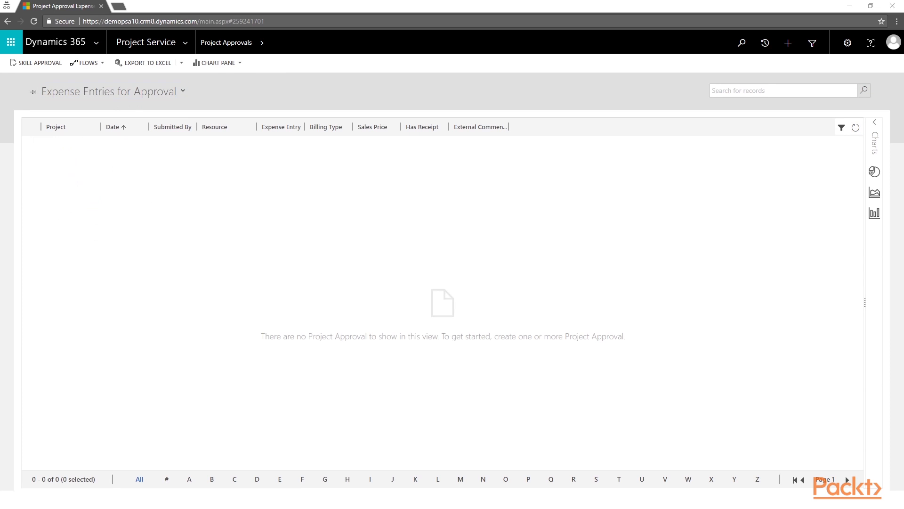
# - Back in the submitter's window, show the Consulting CRM project's Actuals with the 5,000.00 expense and 1,800.00 tax
pyautogui.click(60, 459)
pyautogui.click(152, 41)
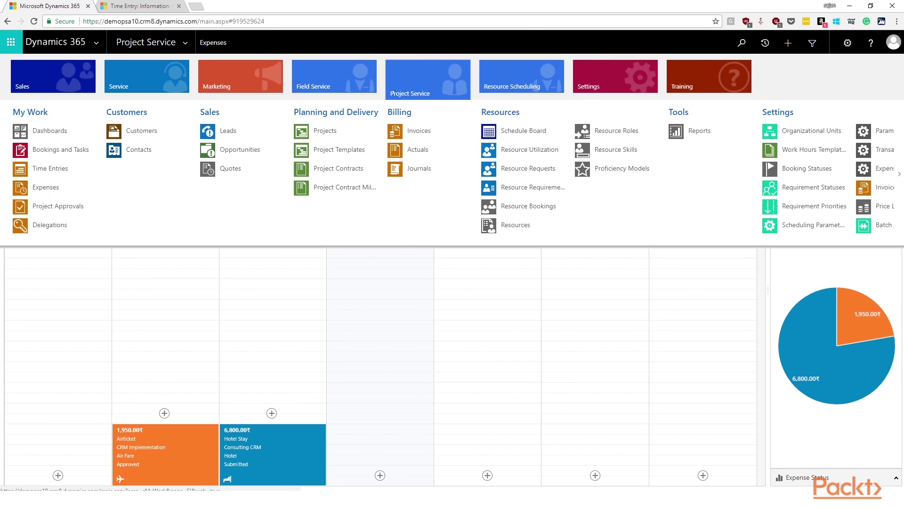
pyautogui.click(325, 131)
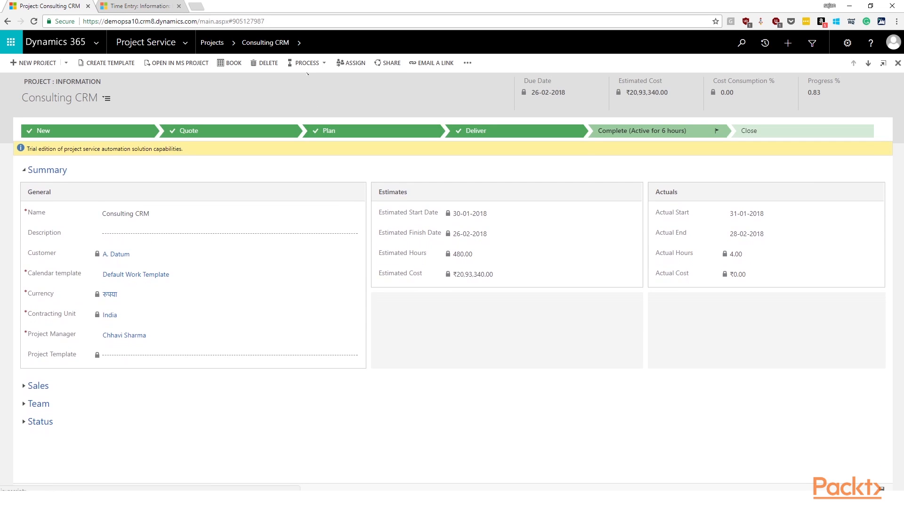
pyautogui.click(298, 43)
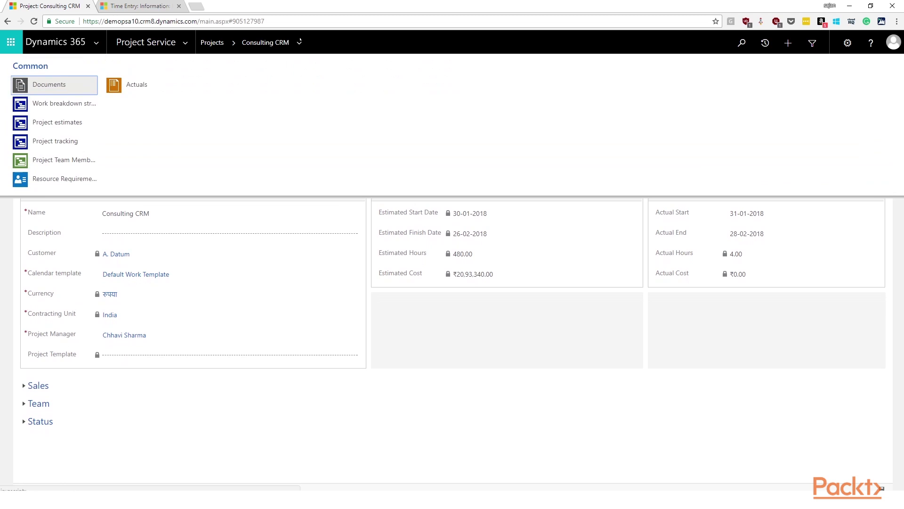
pyautogui.click(125, 85)
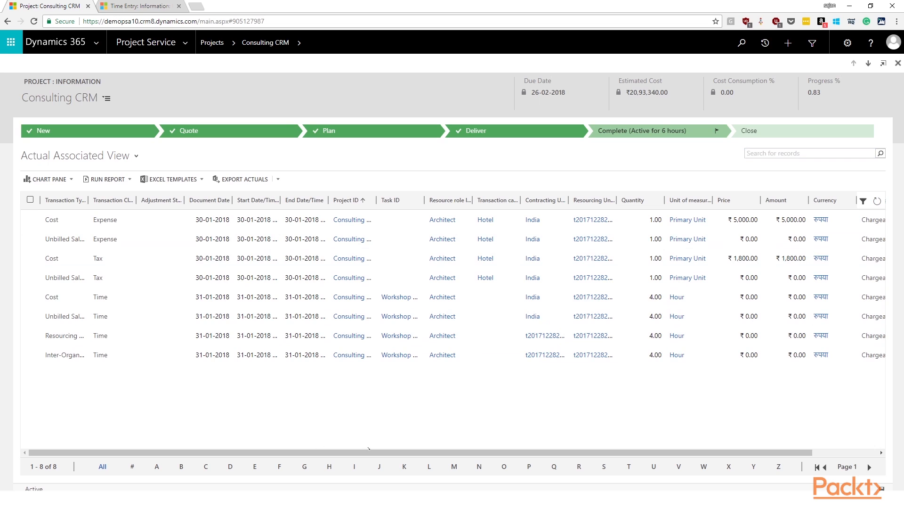
pyautogui.moveTo(423, 452)
pyautogui.mouseDown()
pyautogui.moveTo(489, 452)
pyautogui.moveTo(408, 453)
pyautogui.mouseUp()
# - Return to the Consulting CRM project's Summary form
pyautogui.click(106, 99)
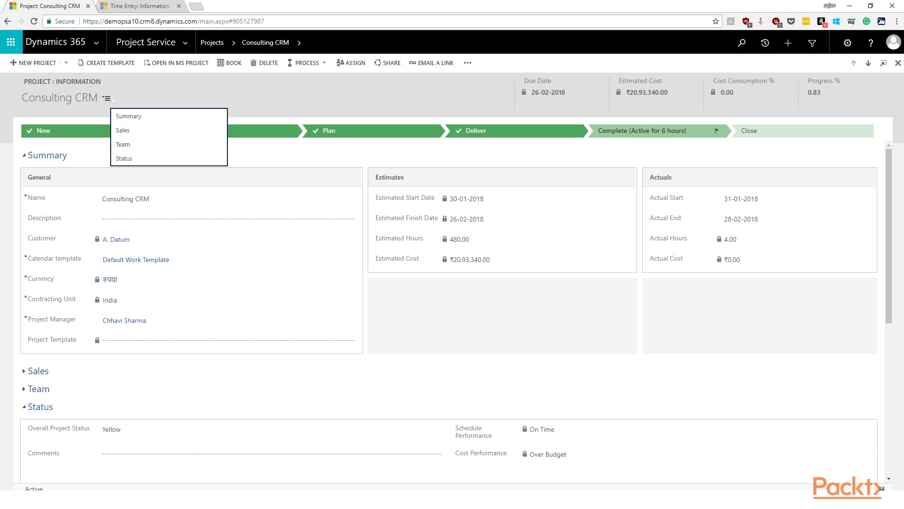
pyautogui.click(123, 116)
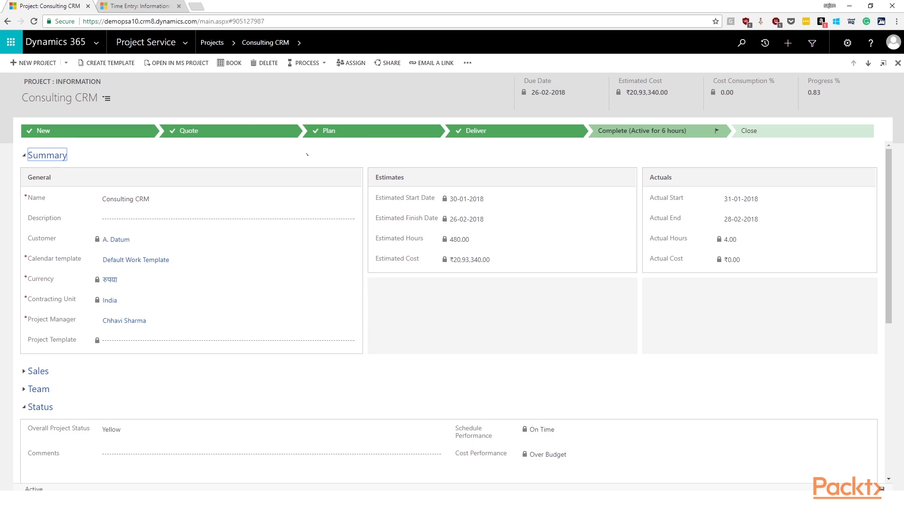
# - Go back to the expenses week, where Hotel Stay now shows Approved
pyautogui.click(152, 42)
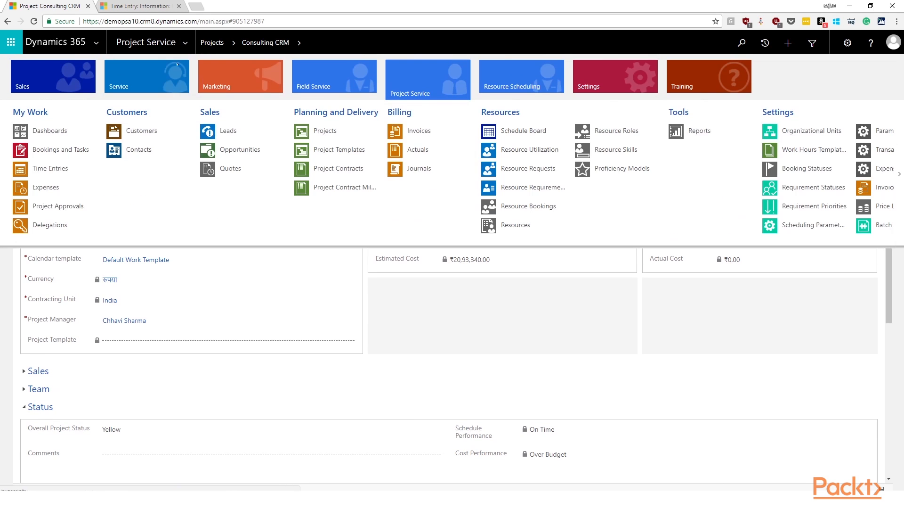